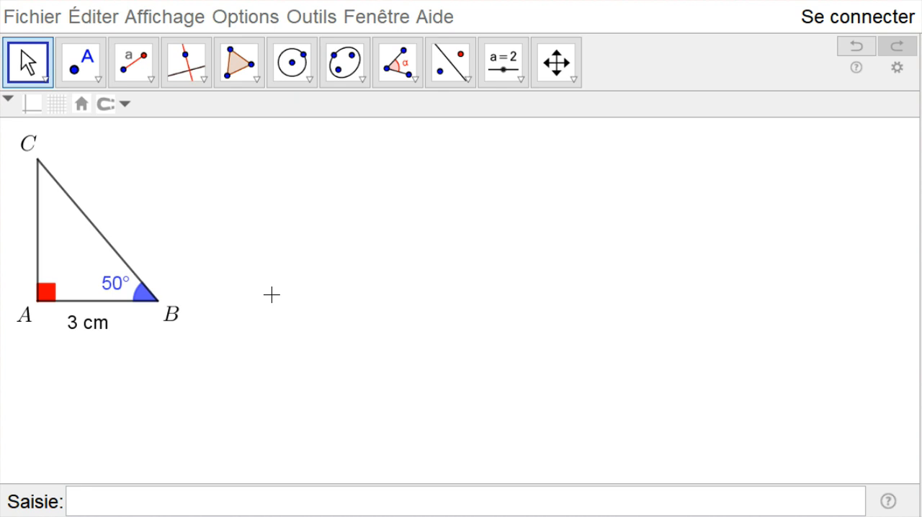
Draw a horizontal segment AB with a given length of 3 in the empty area beside the model triangle.
{"action": "left_click", "coordinate": [151, 81]}
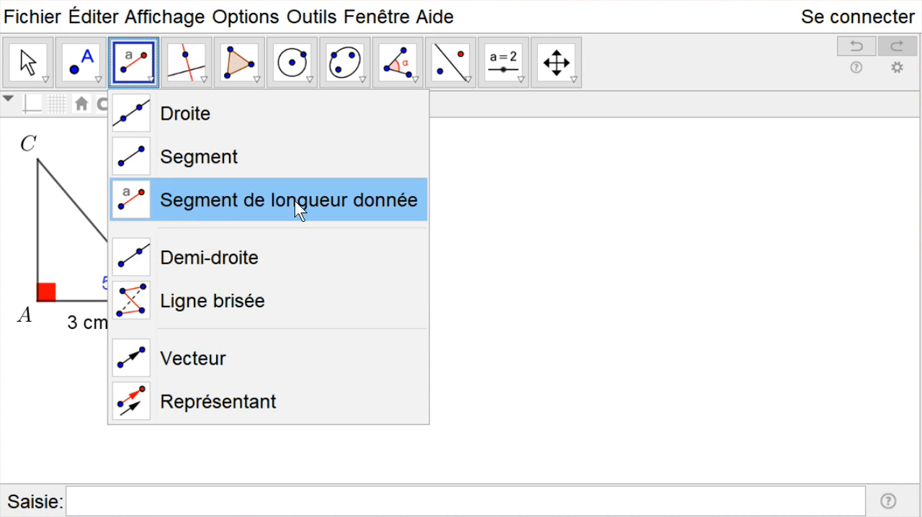
{"action": "left_click", "coordinate": [378, 206]}
{"action": "left_click", "coordinate": [405, 380]}
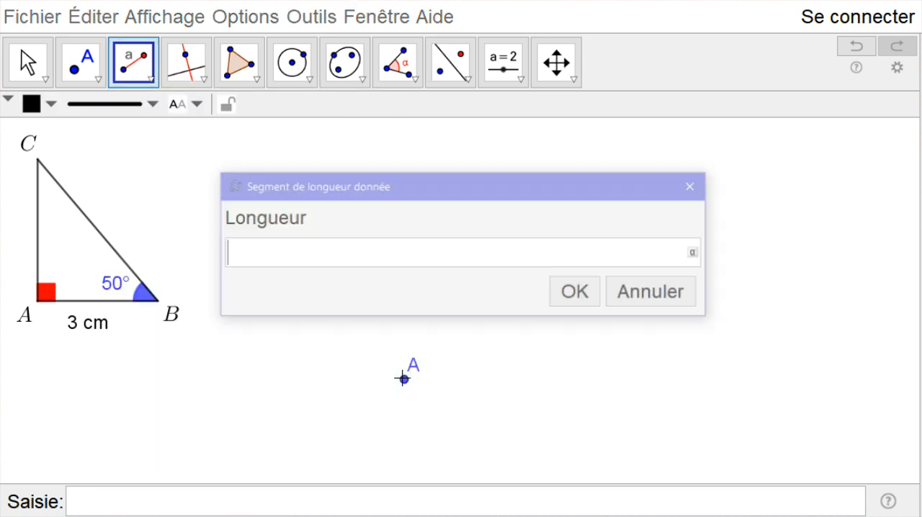
{"action": "type", "text": "3"}
{"action": "left_click", "coordinate": [581, 288]}
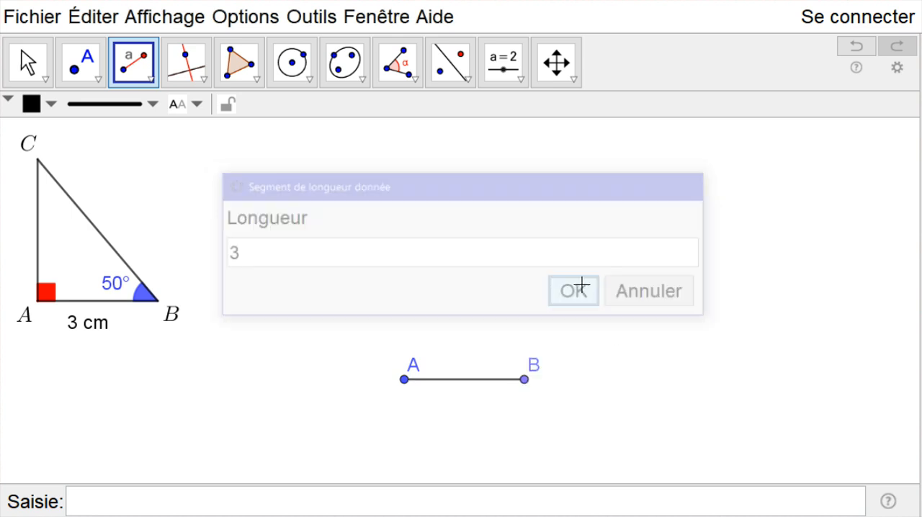
Reposition the labels of points A and B so they sit just outside the segment's endpoints.
{"action": "left_click", "coordinate": [32, 58]}
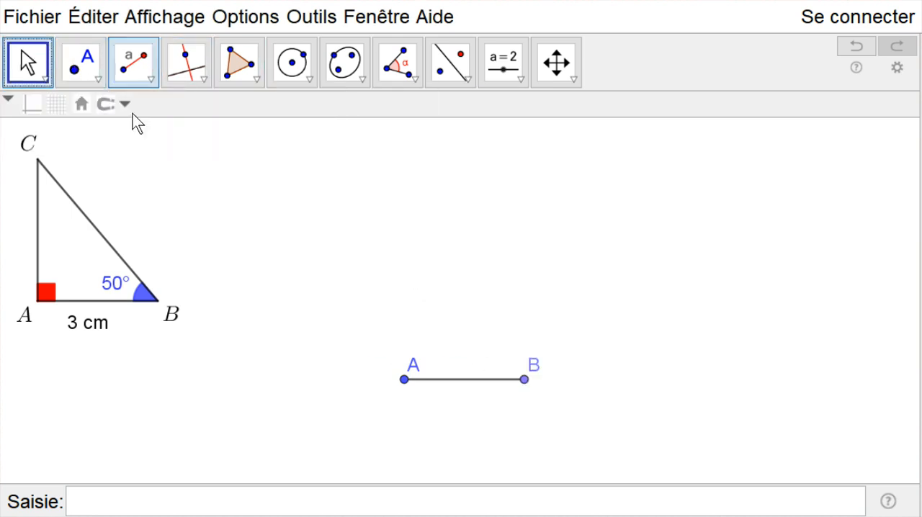
{"action": "left_click_drag", "start_coordinate": [411, 367], "coordinate": [392, 375]}
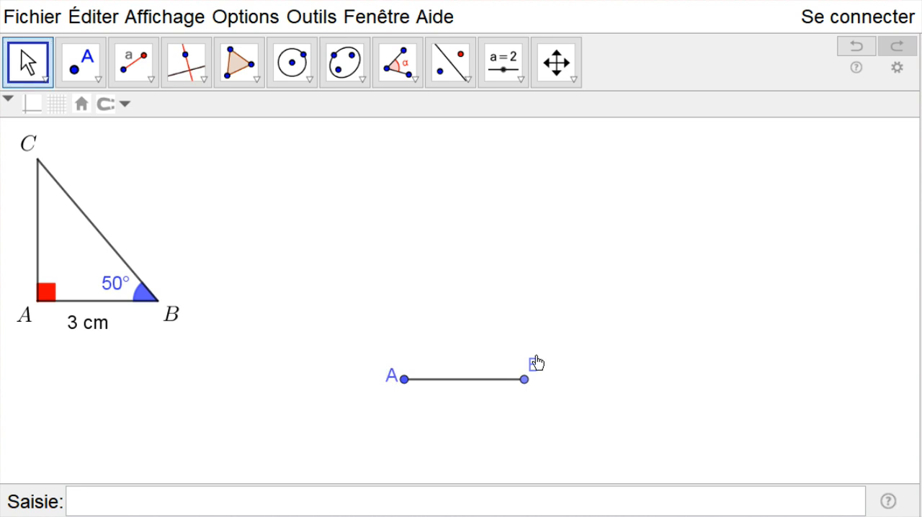
{"action": "left_click_drag", "start_coordinate": [533, 373], "coordinate": [544, 388]}
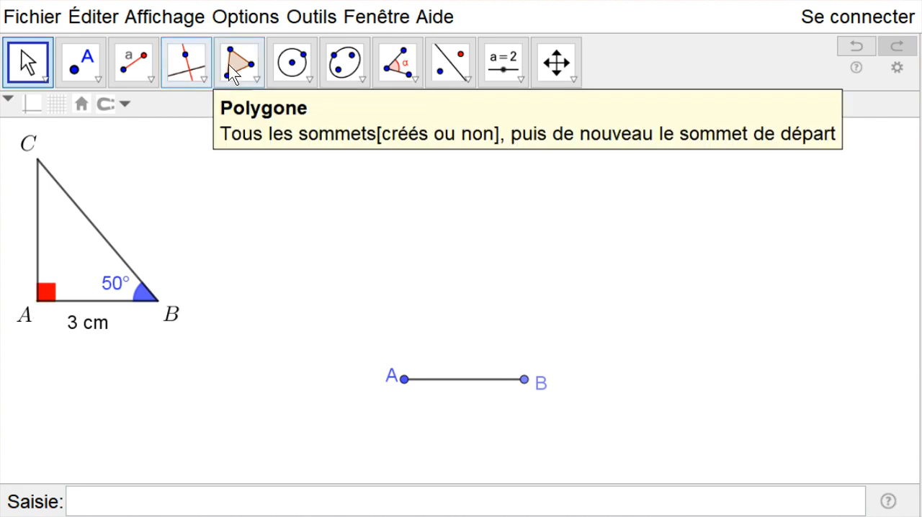
Construct the line perpendicular to segment AB through point A.
{"action": "left_click", "coordinate": [203, 82]}
{"action": "left_click", "coordinate": [229, 120]}
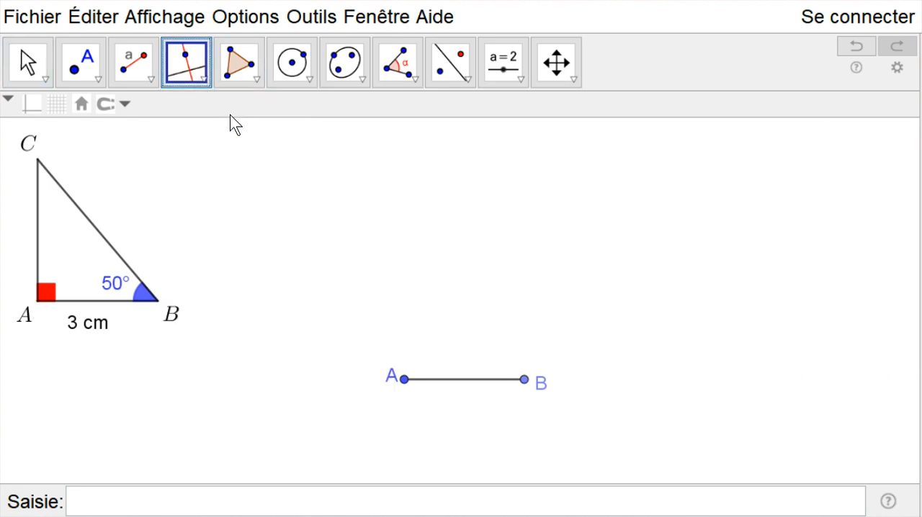
{"action": "left_click", "coordinate": [465, 379]}
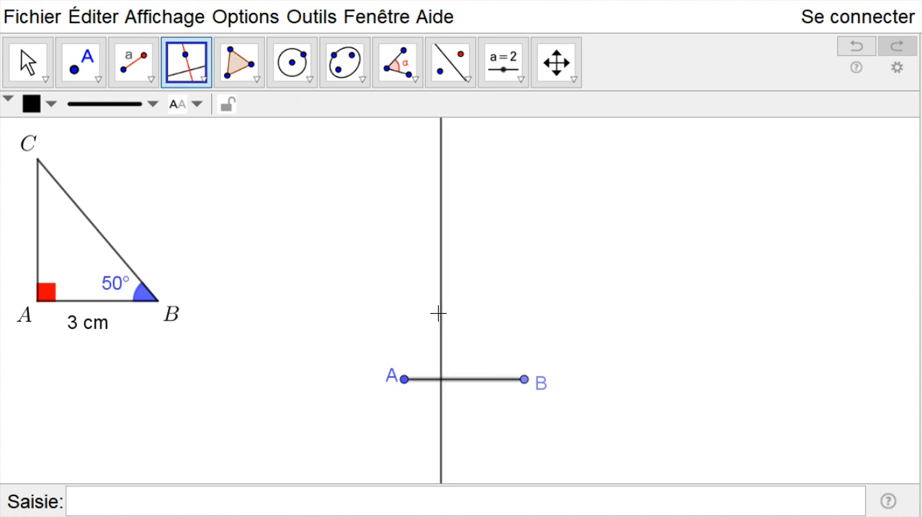
{"action": "left_click", "coordinate": [404, 380]}
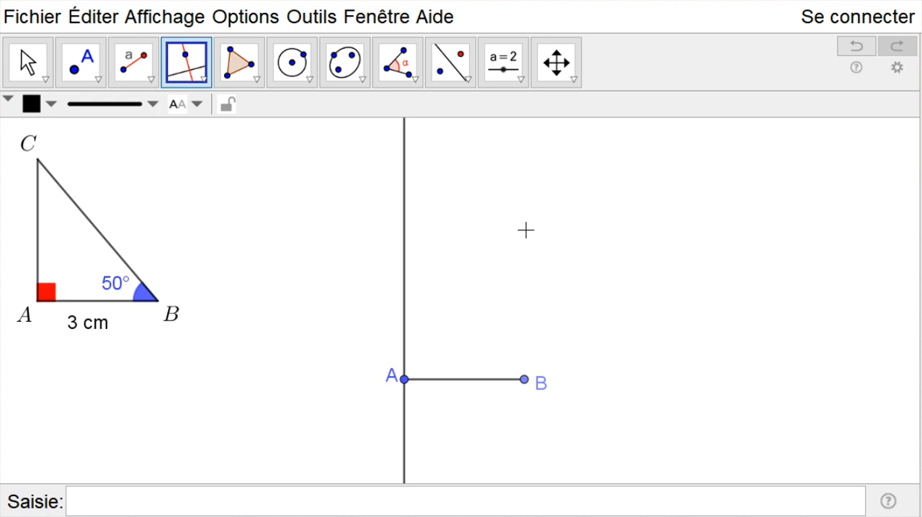
Add the text "(d)" near the upper end of the perpendicular line and place it just left of the line.
{"action": "left_click", "coordinate": [524, 85]}
{"action": "left_click", "coordinate": [528, 160]}
{"action": "left_click", "coordinate": [386, 157]}
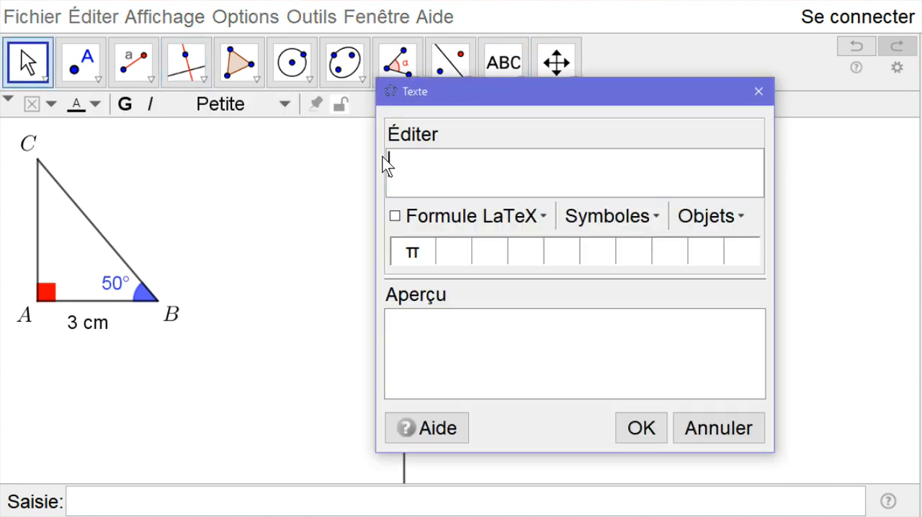
{"action": "type", "text": "(d)"}
{"action": "left_click", "coordinate": [642, 429]}
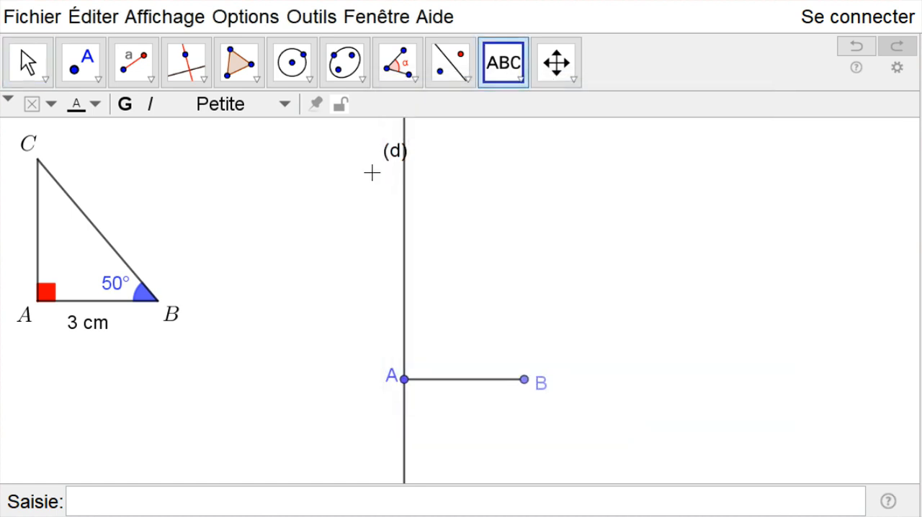
{"action": "left_click", "coordinate": [36, 63]}
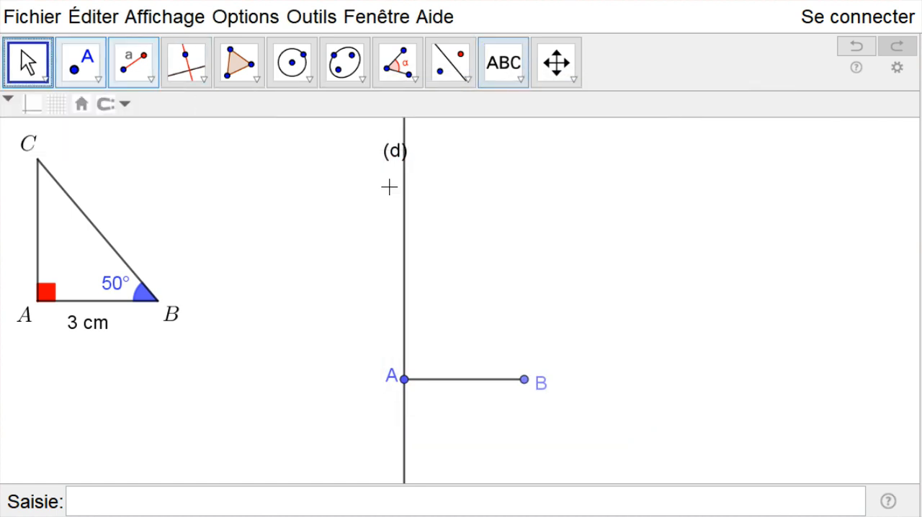
{"action": "left_click", "coordinate": [386, 150]}
{"action": "left_click_drag", "start_coordinate": [385, 149], "coordinate": [384, 150]}
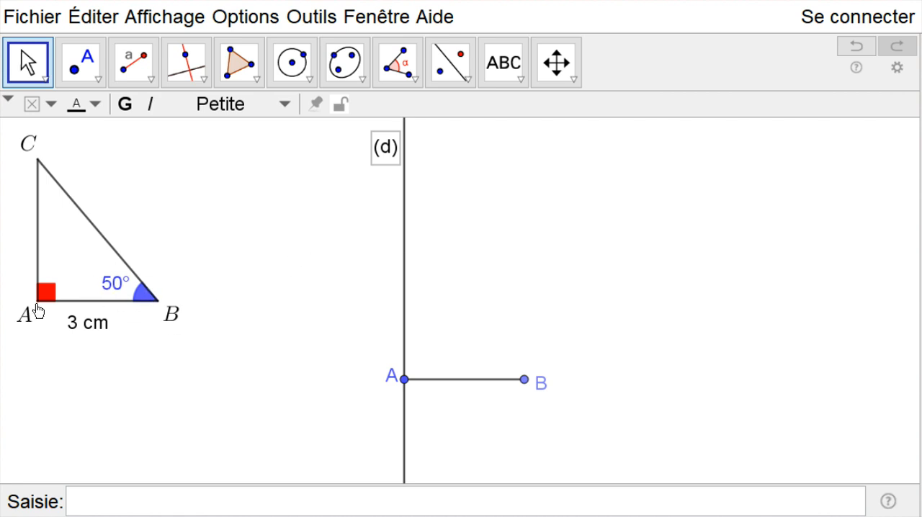
Construct an angle of given measure from point A with vertex B, set to 50° clockwise (Sens horaire).
{"action": "left_click", "coordinate": [416, 79]}
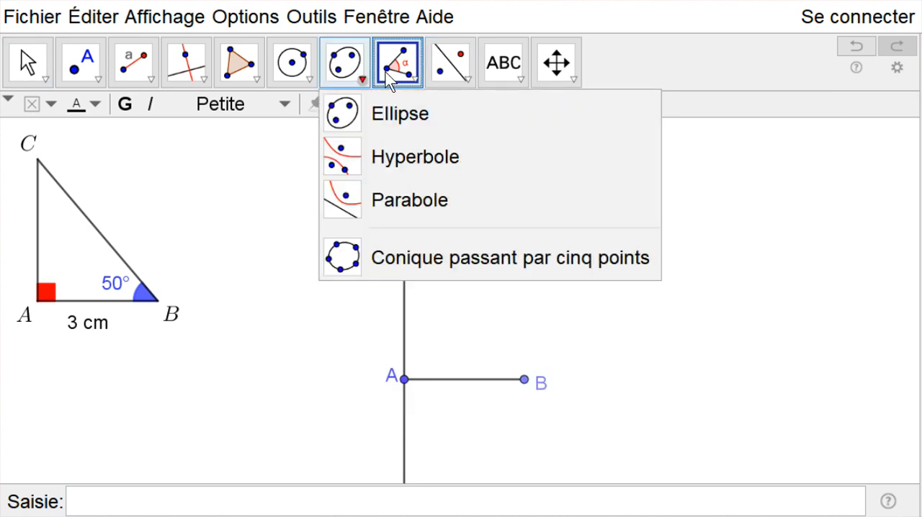
{"action": "left_click", "coordinate": [488, 157]}
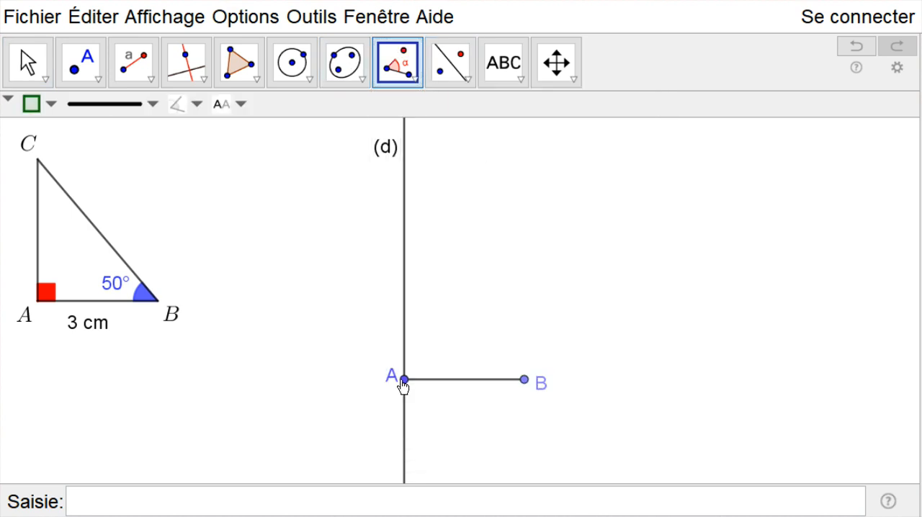
{"action": "left_click", "coordinate": [404, 379]}
{"action": "left_click", "coordinate": [523, 378]}
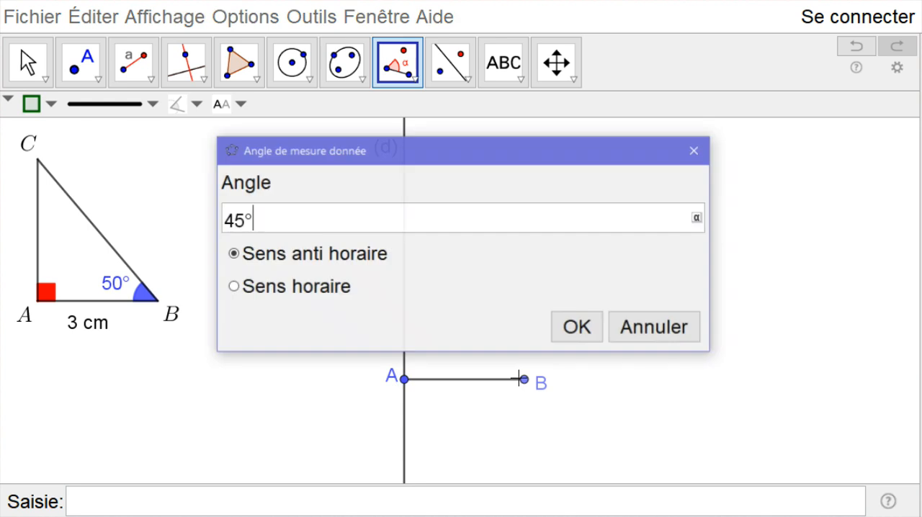
{"action": "double_click", "coordinate": [238, 218]}
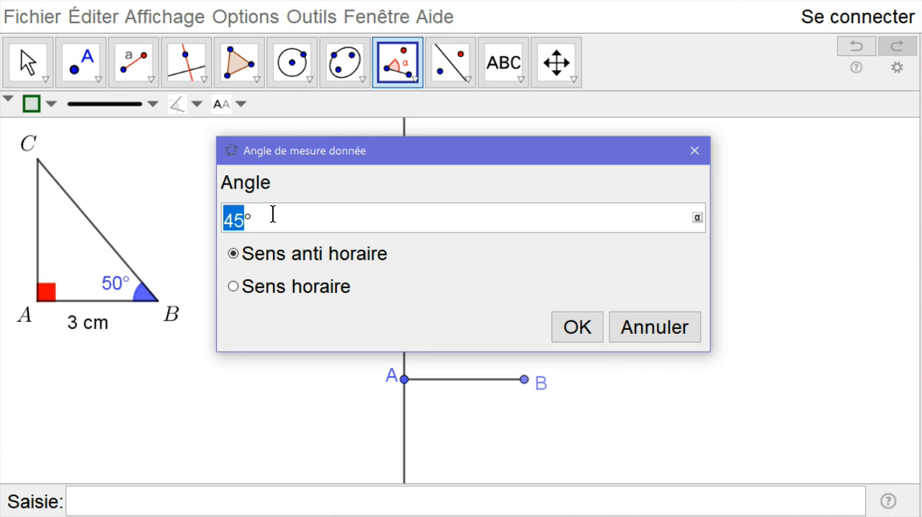
{"action": "type", "text": "5"}
{"action": "type", "text": "0"}
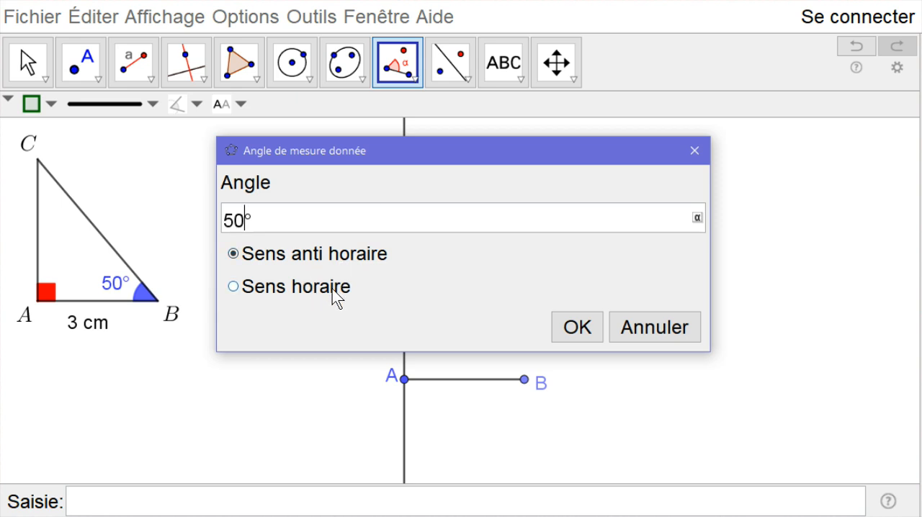
{"action": "left_click", "coordinate": [238, 286]}
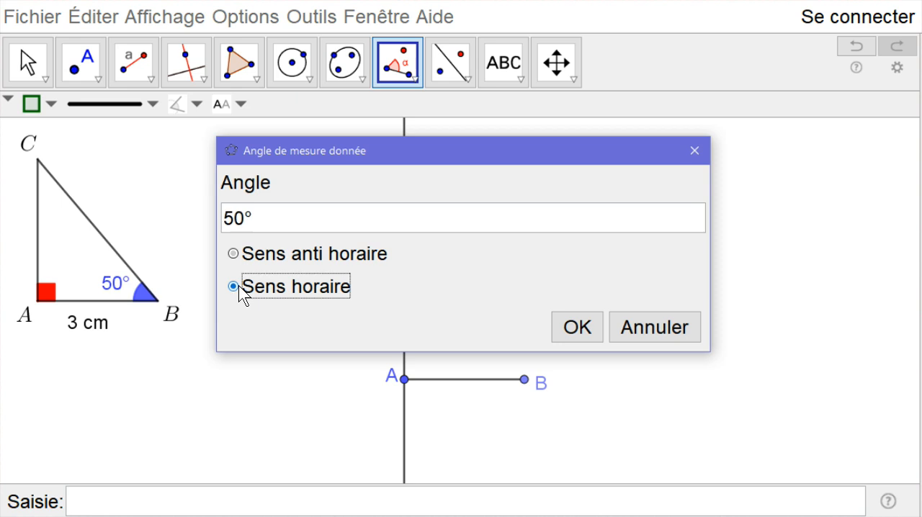
{"action": "left_click", "coordinate": [582, 327]}
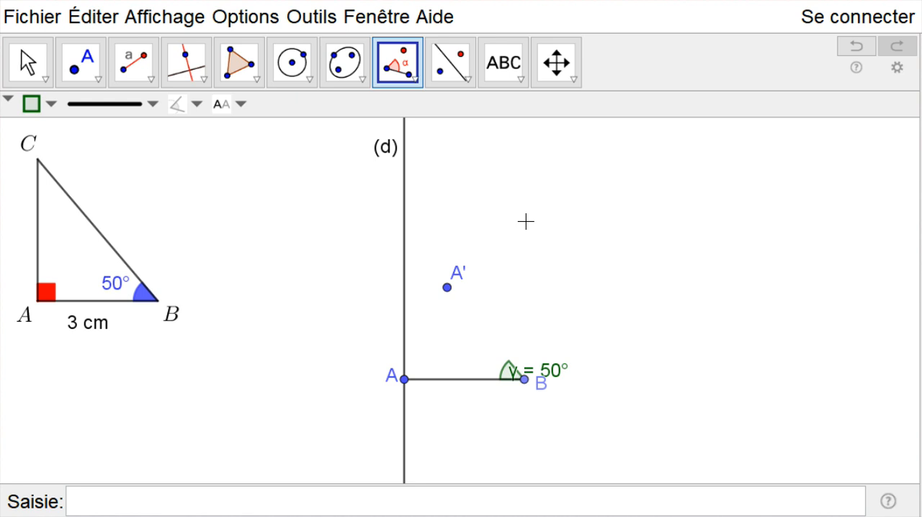
Draw the ray (Demi-droite) starting at B and passing through A'.
{"action": "left_click", "coordinate": [149, 83]}
{"action": "left_click", "coordinate": [191, 257]}
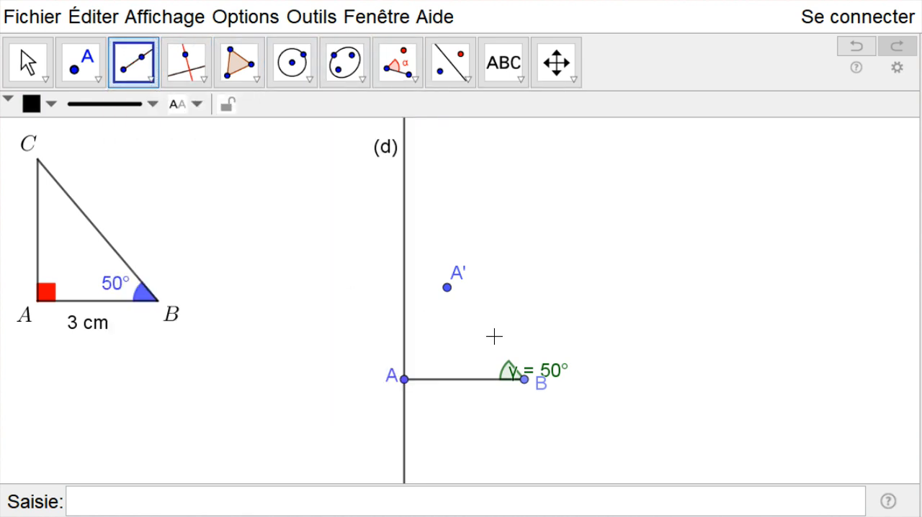
{"action": "left_click", "coordinate": [523, 379]}
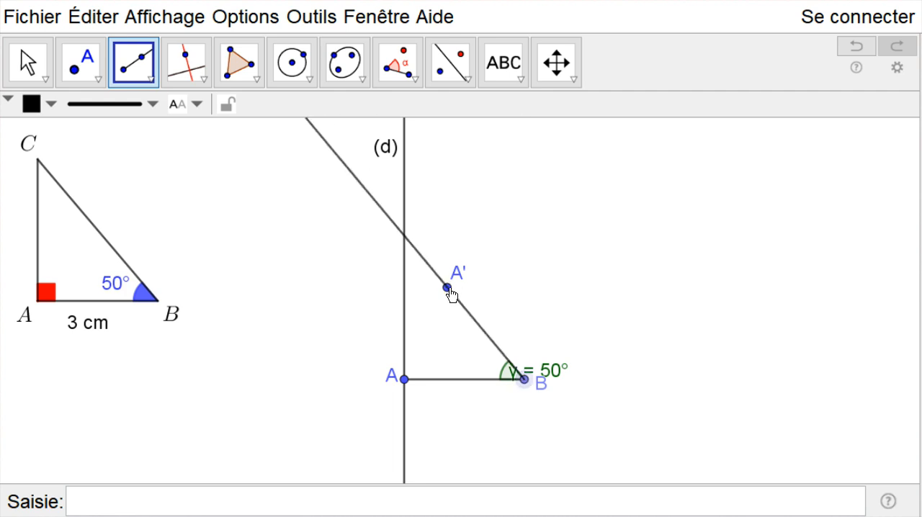
{"action": "left_click", "coordinate": [445, 287]}
Hide point A' and move the 50° angle label above vertex B.
{"action": "left_click", "coordinate": [21, 64]}
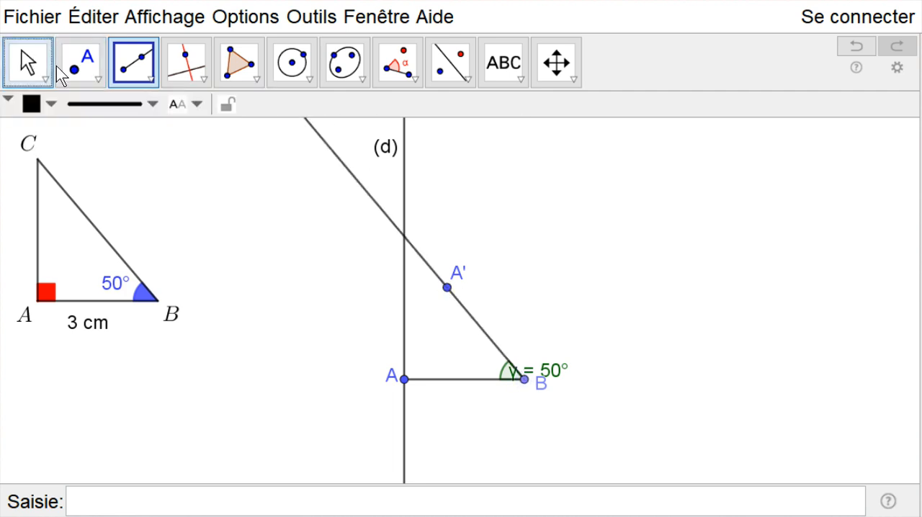
{"action": "left_click", "coordinate": [442, 290]}
{"action": "right_click", "coordinate": [441, 288]}
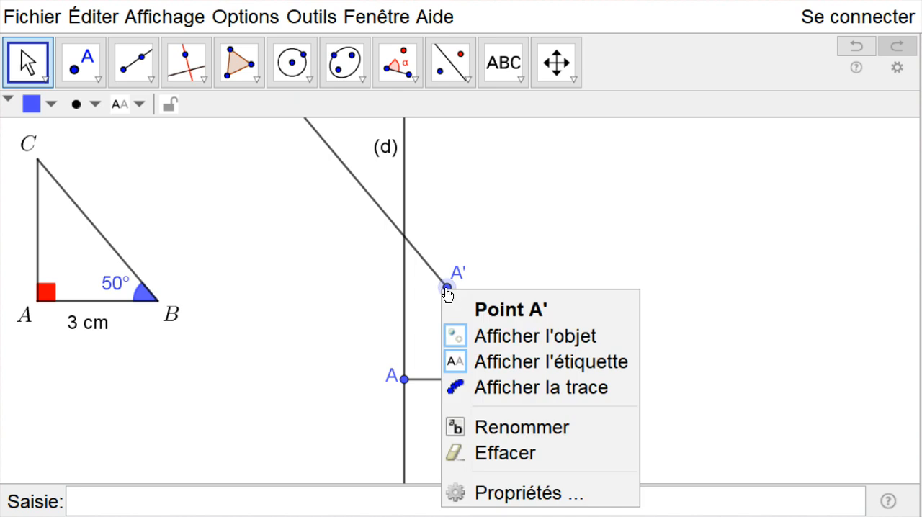
{"action": "left_click", "coordinate": [499, 334]}
{"action": "left_click_drag", "start_coordinate": [546, 372], "coordinate": [548, 341]}
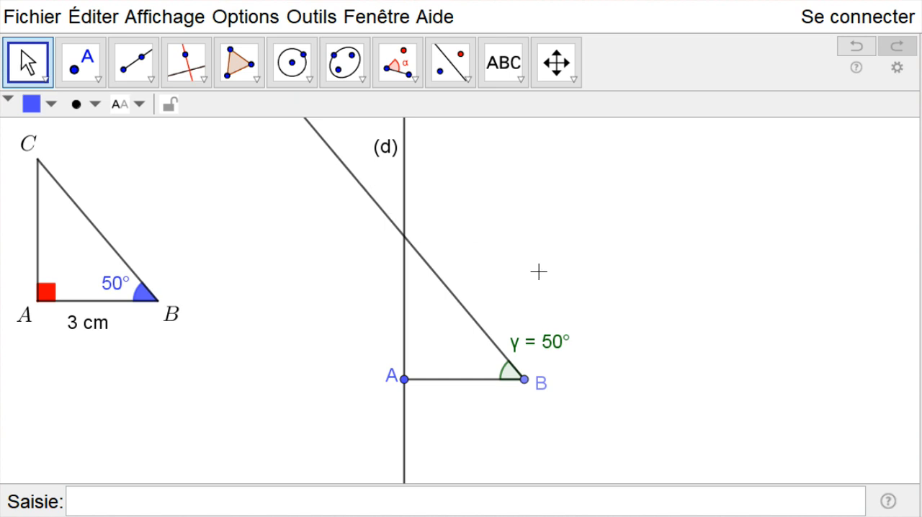
Set the angle at B to the recent blue colour 51, 51, 255 with an opacity of about 65.
{"action": "left_click", "coordinate": [536, 344]}
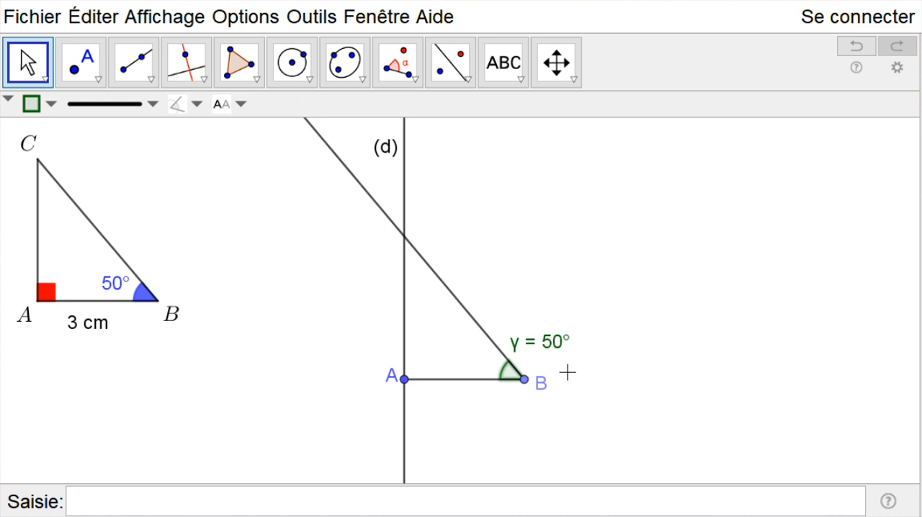
{"action": "right_click", "coordinate": [510, 373]}
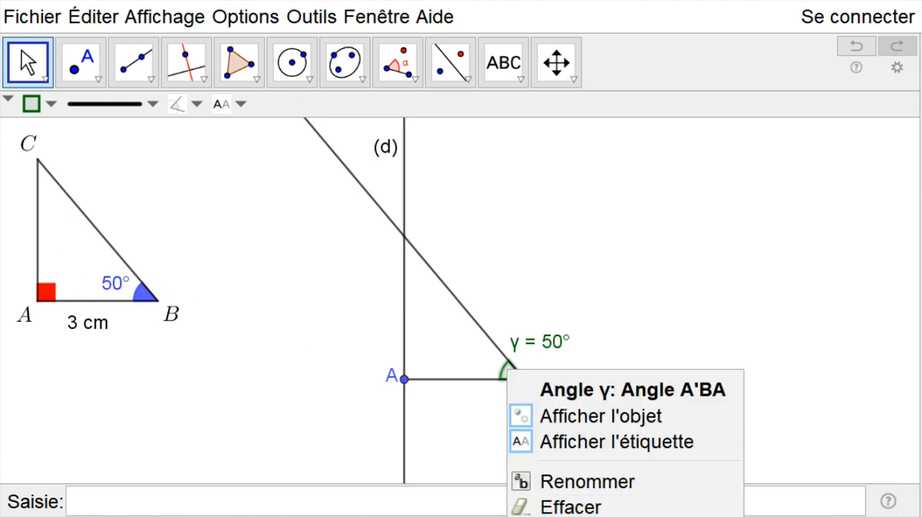
{"action": "left_click", "coordinate": [574, 514]}
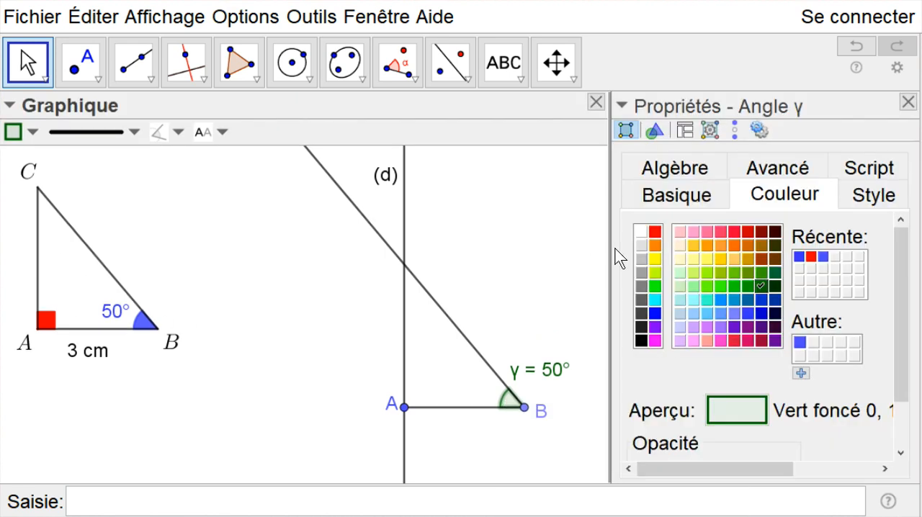
{"action": "left_click", "coordinate": [798, 257]}
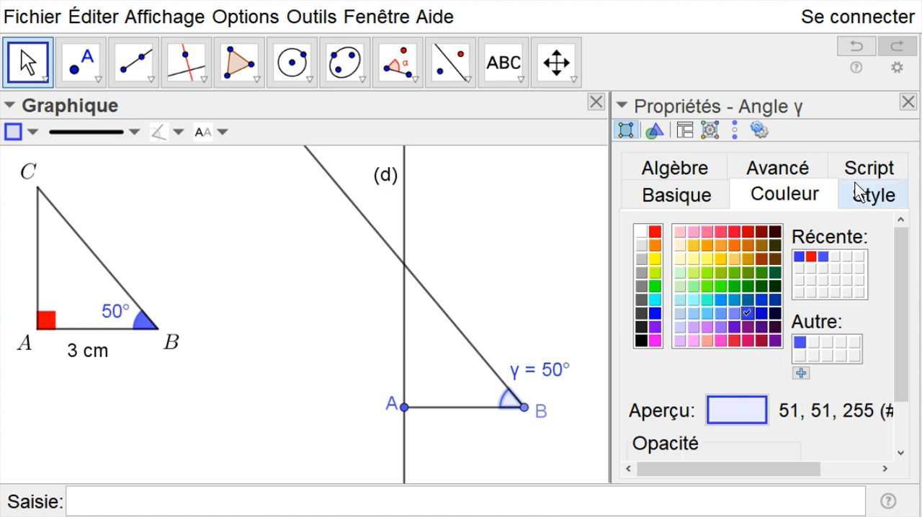
{"action": "left_click_drag", "start_coordinate": [897, 294], "coordinate": [899, 364]}
{"action": "left_click_drag", "start_coordinate": [663, 409], "coordinate": [733, 408]}
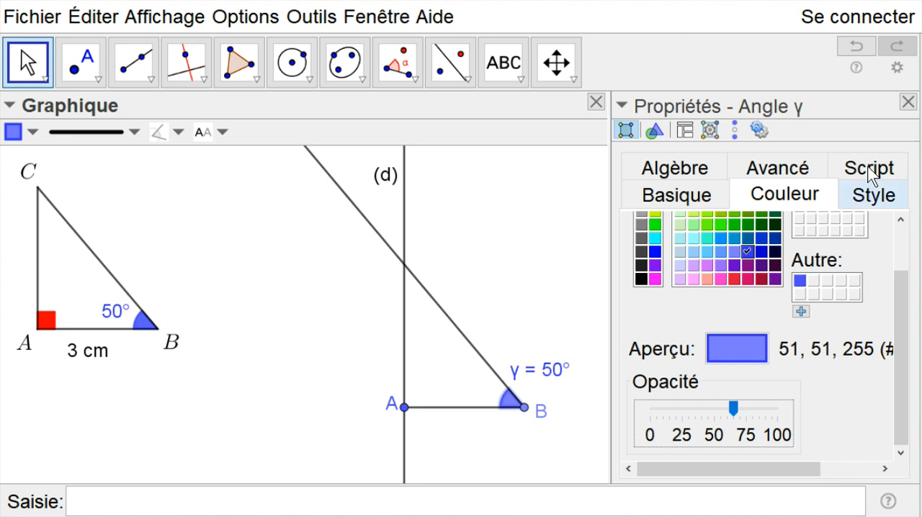
{"action": "left_click", "coordinate": [908, 104]}
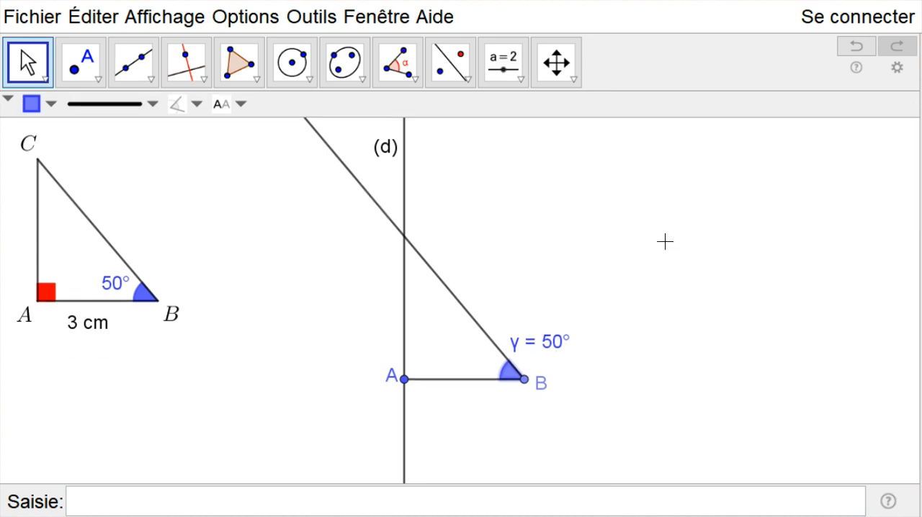
Show only the value (Valeur) in the label of the angle at B and move the label inside the triangle beside the angle.
{"action": "left_click", "coordinate": [564, 267]}
{"action": "left_click_drag", "start_coordinate": [542, 352], "coordinate": [554, 321]}
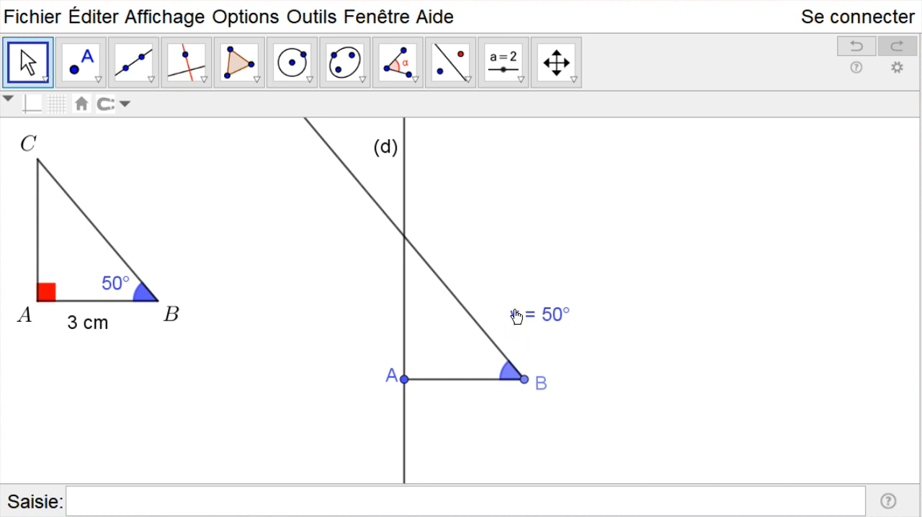
{"action": "right_click", "coordinate": [551, 314]}
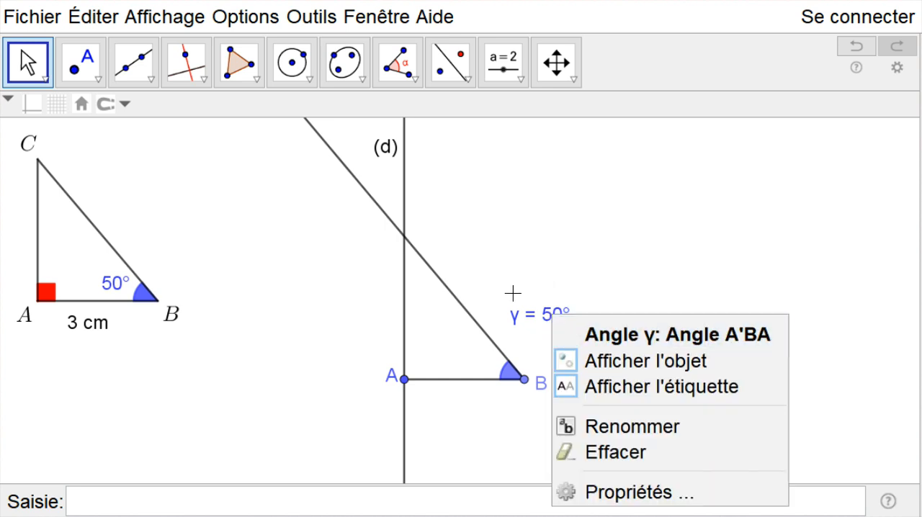
{"action": "left_click", "coordinate": [609, 492]}
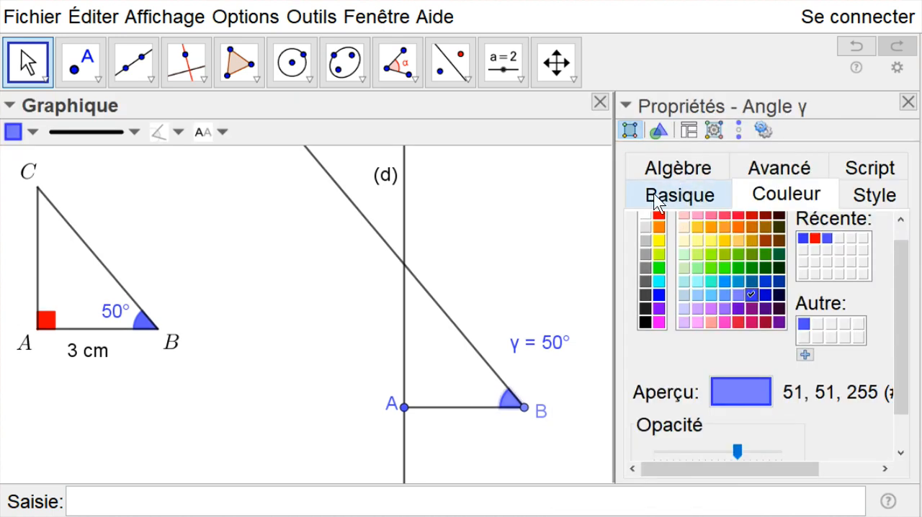
{"action": "left_click", "coordinate": [682, 200]}
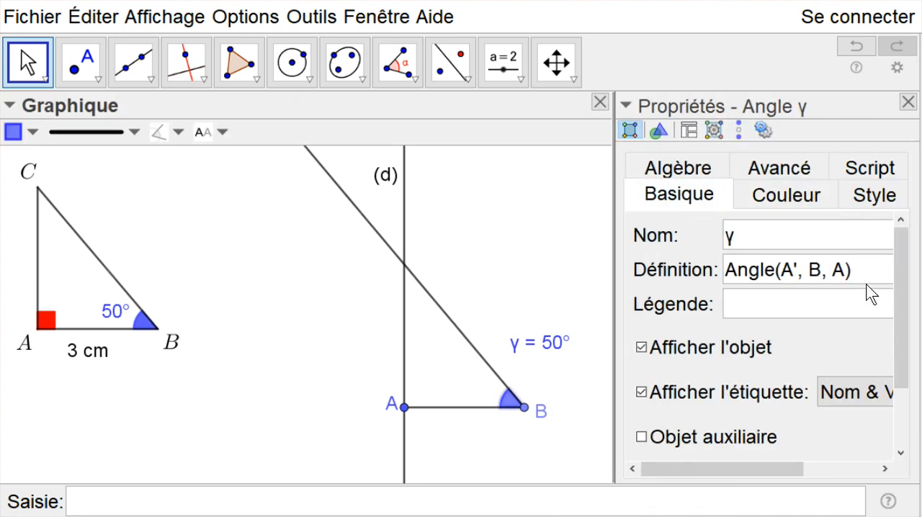
{"action": "scroll", "coordinate": [720, 338], "scroll_direction": "down", "scroll_amount": 1}
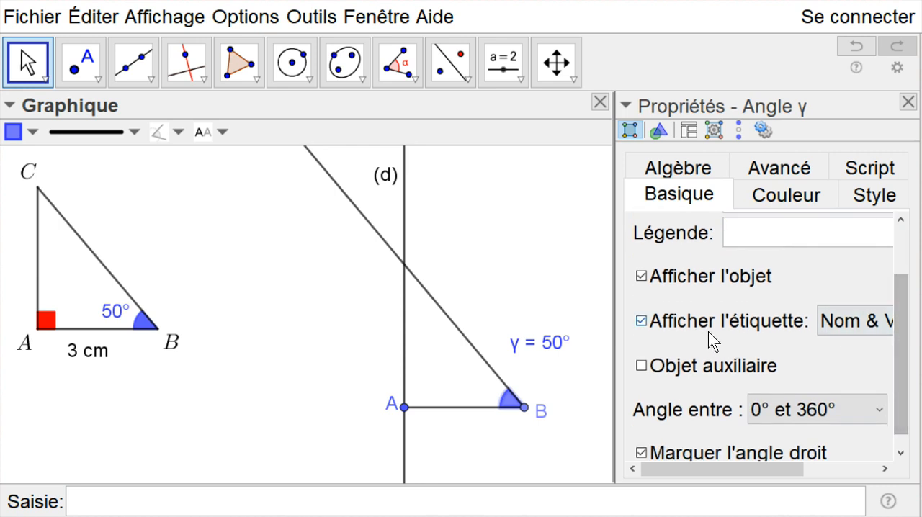
{"action": "left_click", "coordinate": [857, 322]}
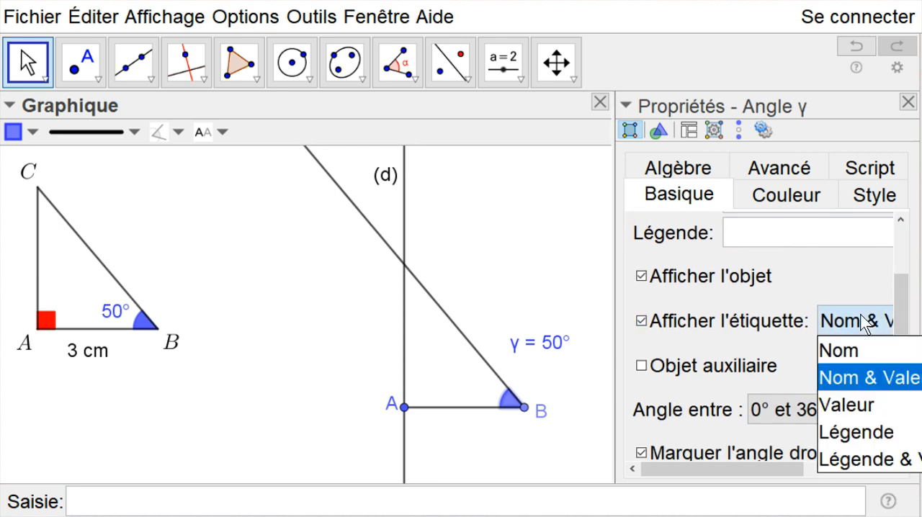
{"action": "left_click", "coordinate": [846, 405]}
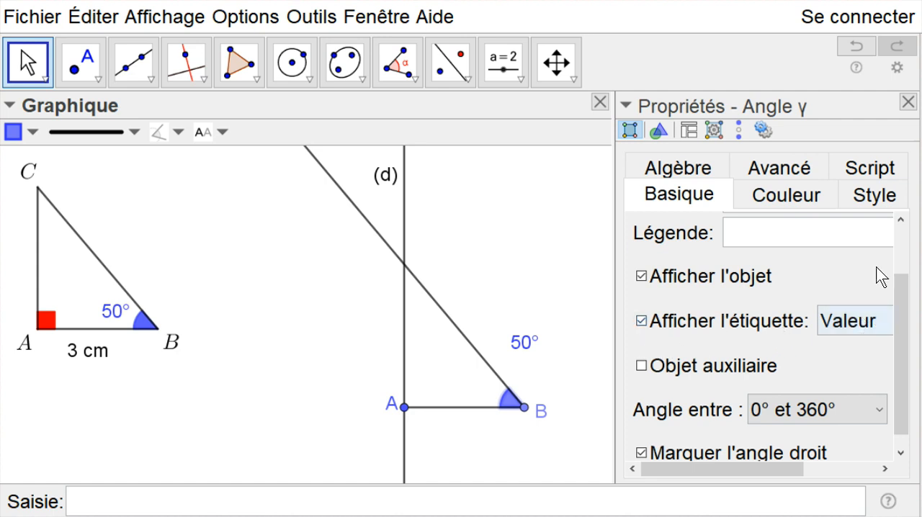
{"action": "left_click", "coordinate": [908, 102]}
{"action": "left_click_drag", "start_coordinate": [533, 324], "coordinate": [492, 366]}
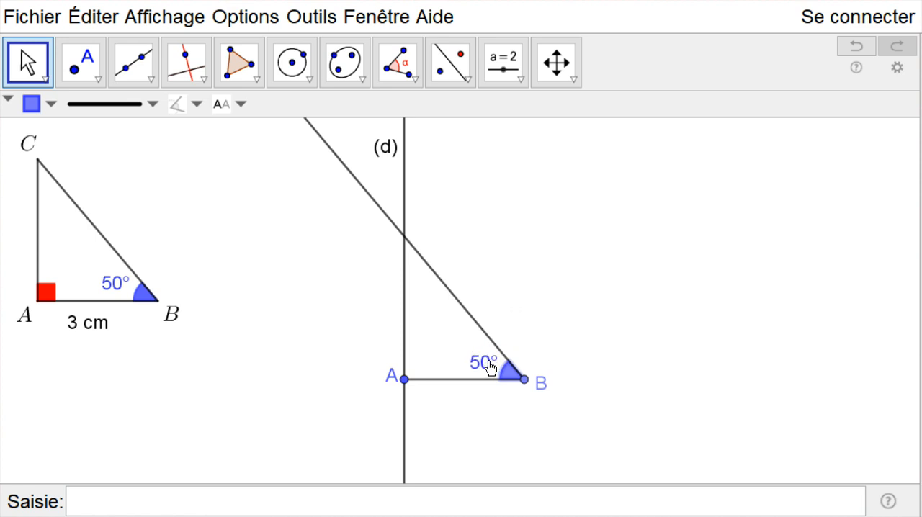
{"action": "left_click", "coordinate": [525, 303]}
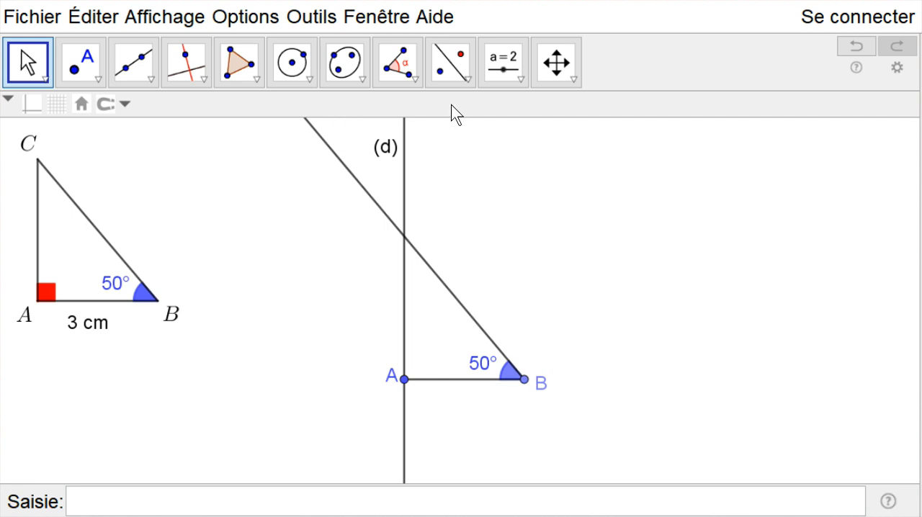
Add the text "x" beside the upper part of the ray starting at B.
{"action": "left_click", "coordinate": [521, 80]}
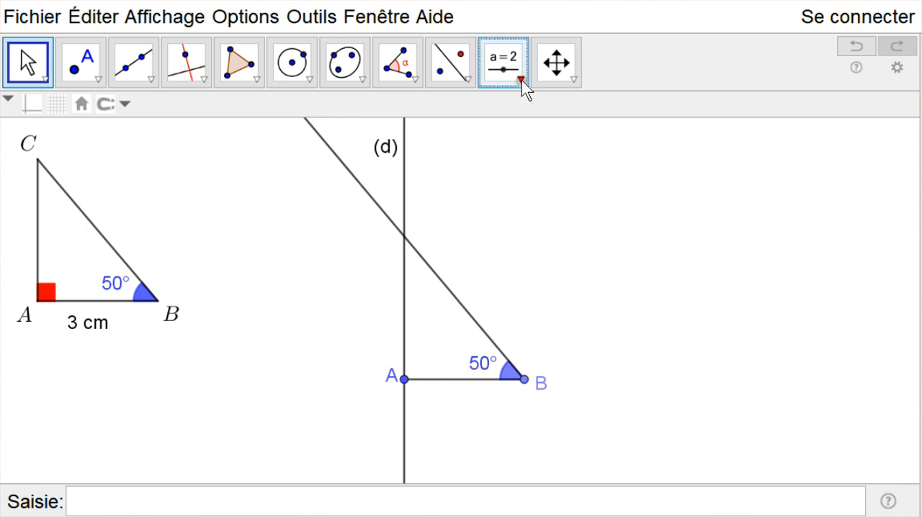
{"action": "left_click", "coordinate": [547, 164]}
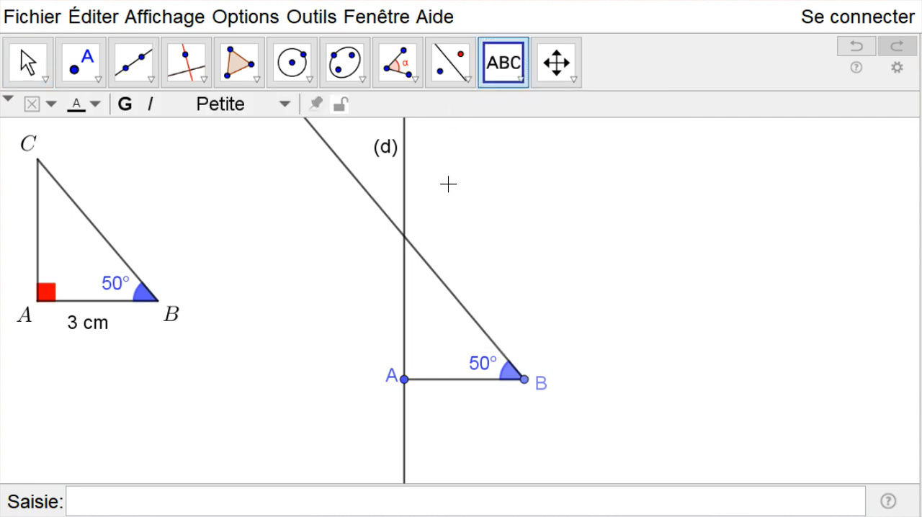
{"action": "left_click", "coordinate": [329, 174]}
{"action": "type", "text": "x"}
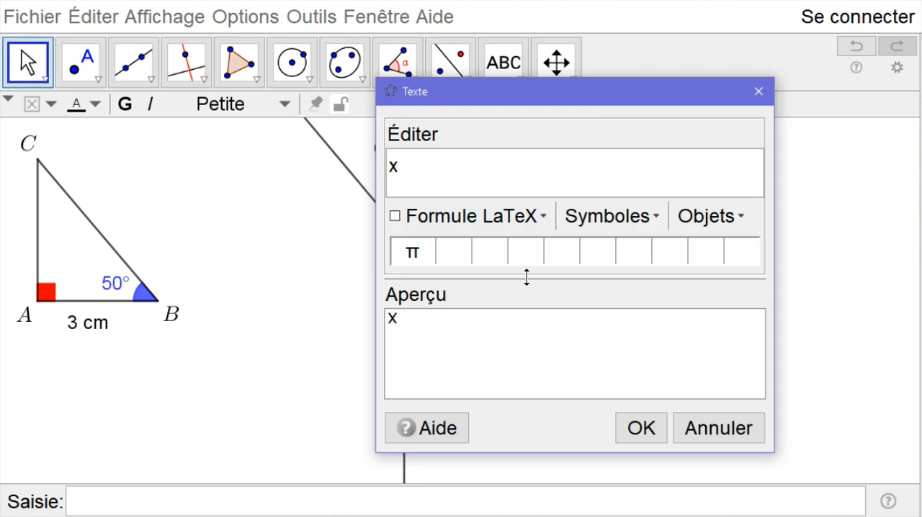
{"action": "left_click", "coordinate": [641, 427]}
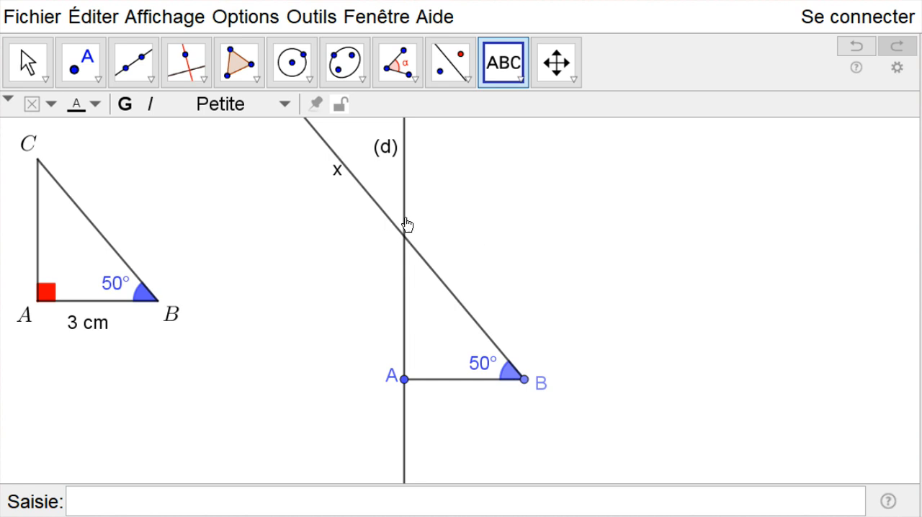
Try placing a point at the intersection of line (d) and the ray from B, and undo it.
{"action": "left_click", "coordinate": [99, 87]}
{"action": "left_click", "coordinate": [121, 112]}
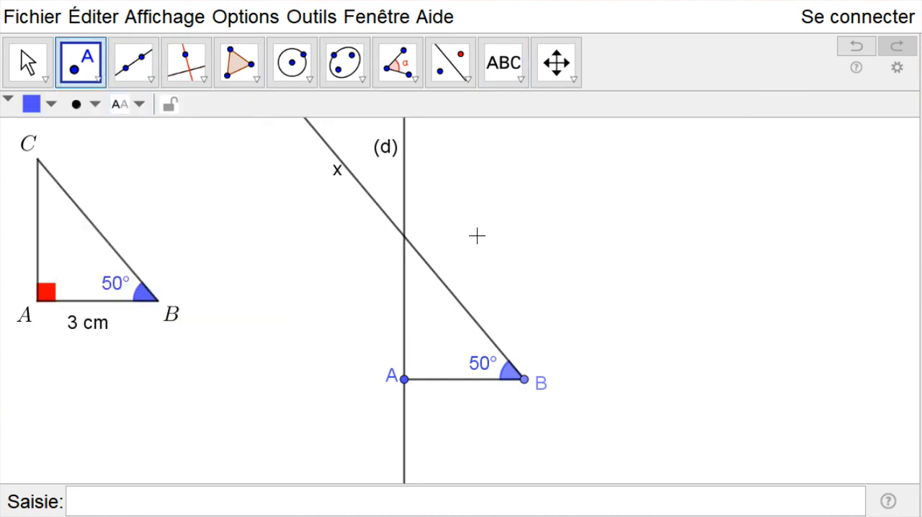
{"action": "left_click", "coordinate": [403, 241]}
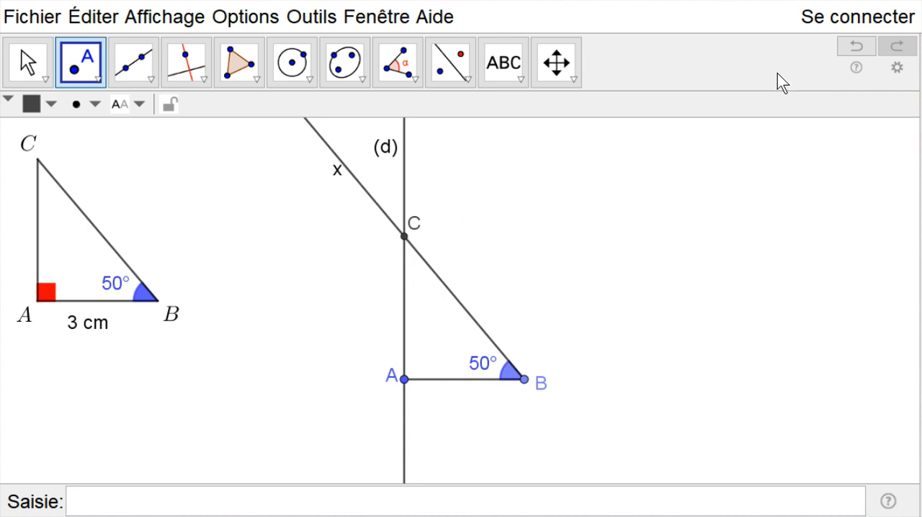
{"action": "left_click", "coordinate": [853, 47]}
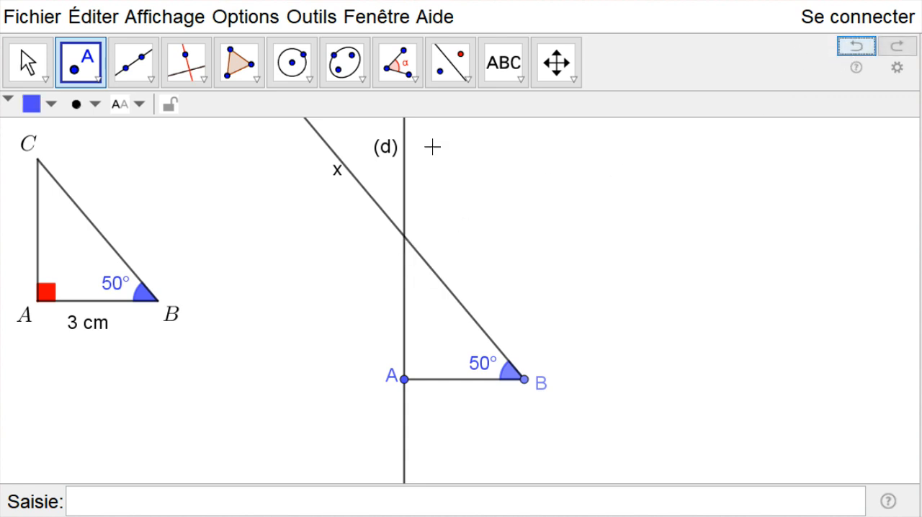
Try placing a point on the ray slightly above its crossing with line (d), and undo it.
{"action": "left_click", "coordinate": [92, 68]}
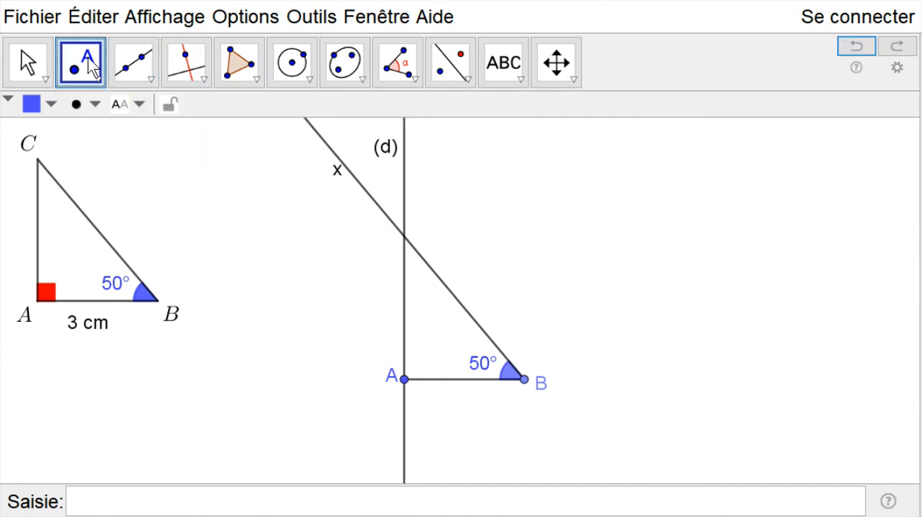
{"action": "left_click", "coordinate": [395, 227]}
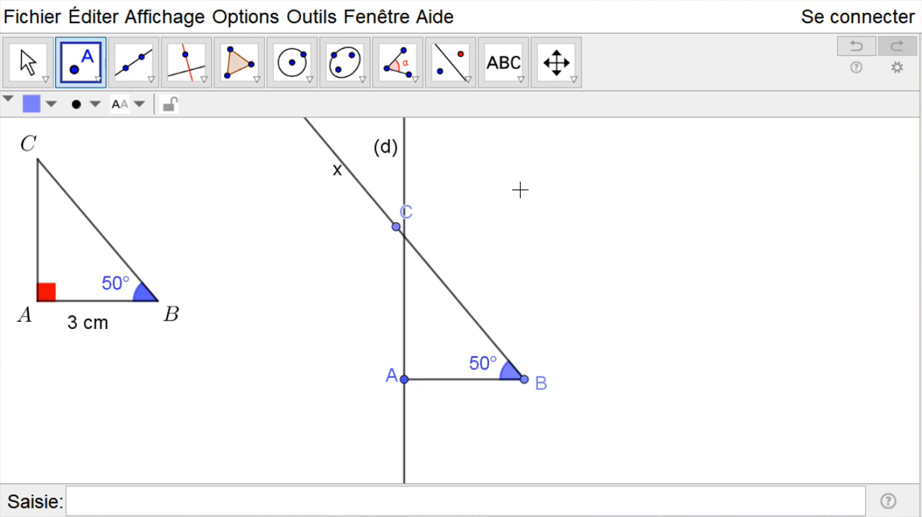
{"action": "left_click", "coordinate": [856, 48]}
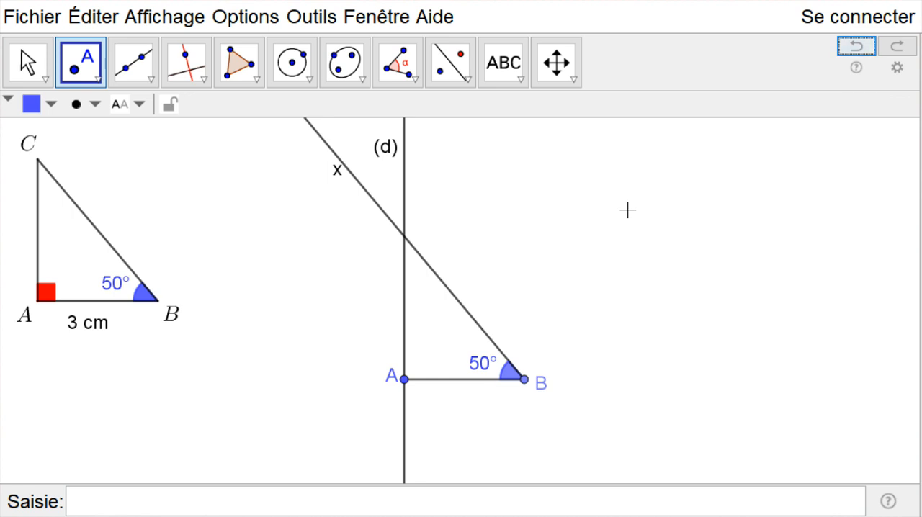
Place point C exactly where line (d) crosses the ray from B and shift its label slightly away from the lines.
{"action": "left_click", "coordinate": [401, 239]}
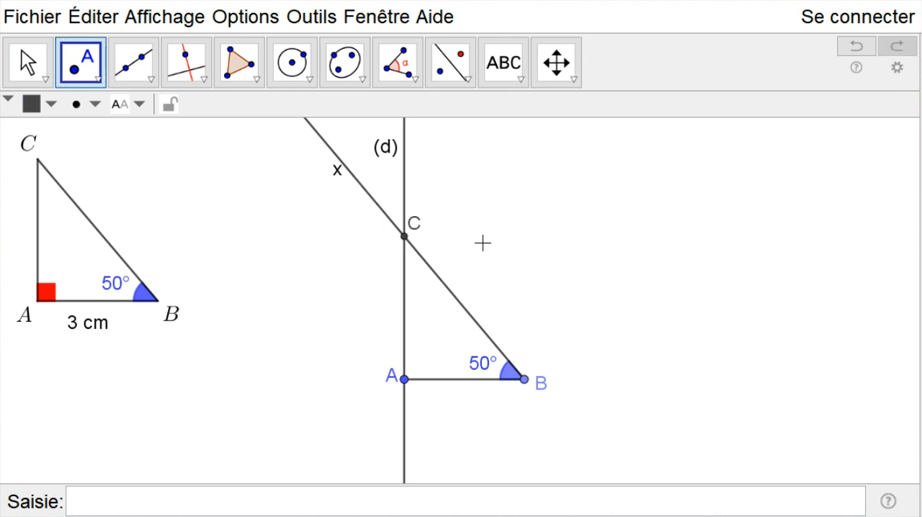
{"action": "left_click", "coordinate": [32, 68]}
{"action": "left_click_drag", "start_coordinate": [413, 225], "coordinate": [422, 225]}
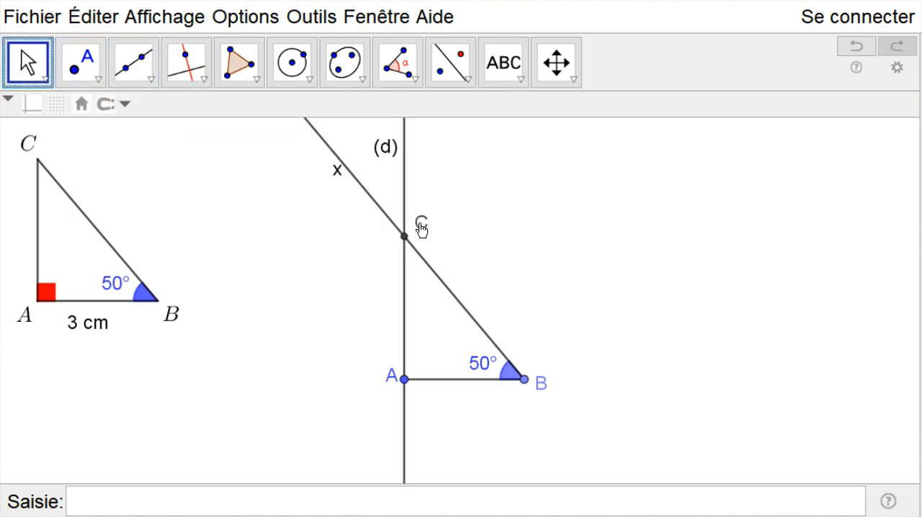
Construct the angle at A from points B, A and C, and move its label above the right-angle mark.
{"action": "left_click", "coordinate": [413, 80]}
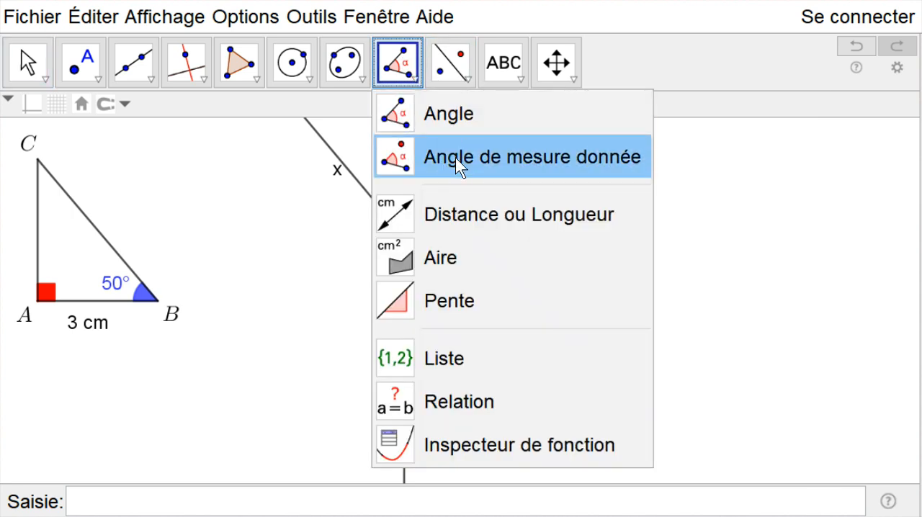
{"action": "left_click", "coordinate": [444, 114]}
{"action": "left_click", "coordinate": [523, 379]}
{"action": "left_click", "coordinate": [404, 379]}
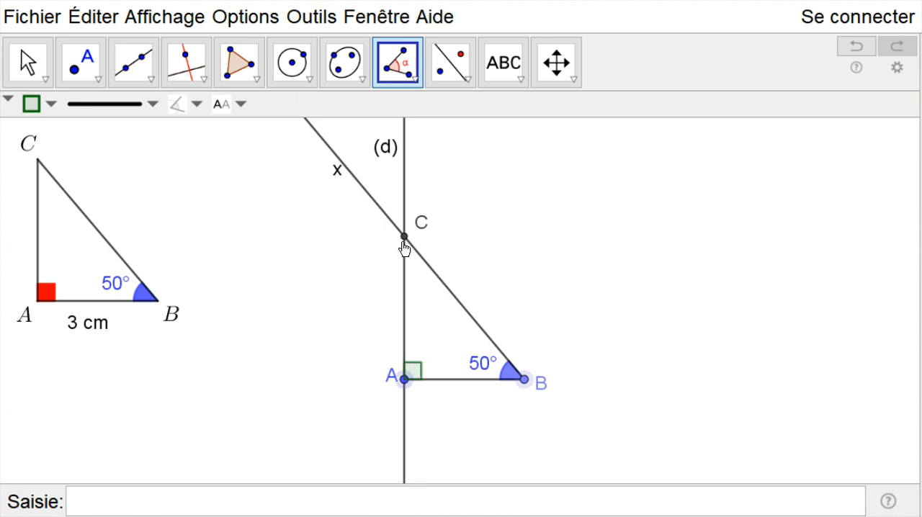
{"action": "left_click", "coordinate": [404, 236]}
{"action": "left_click", "coordinate": [27, 62]}
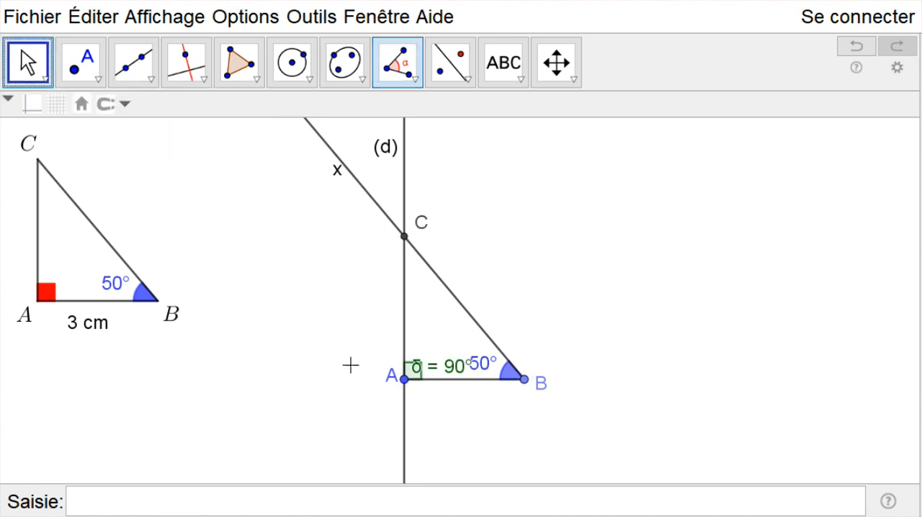
{"action": "left_click_drag", "start_coordinate": [438, 371], "coordinate": [439, 347]}
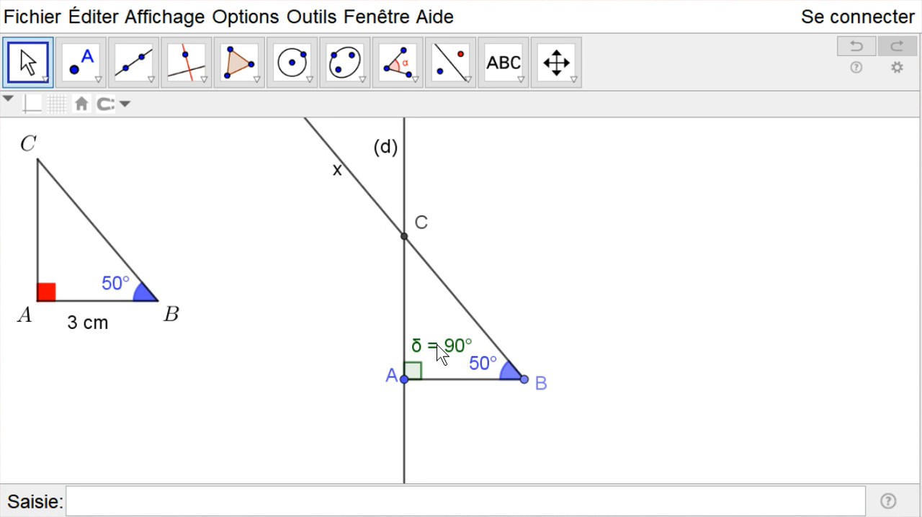
Set the right angle at A to red (Rouge) with maximum opacity.
{"action": "right_click", "coordinate": [439, 347]}
{"action": "left_click", "coordinate": [533, 511]}
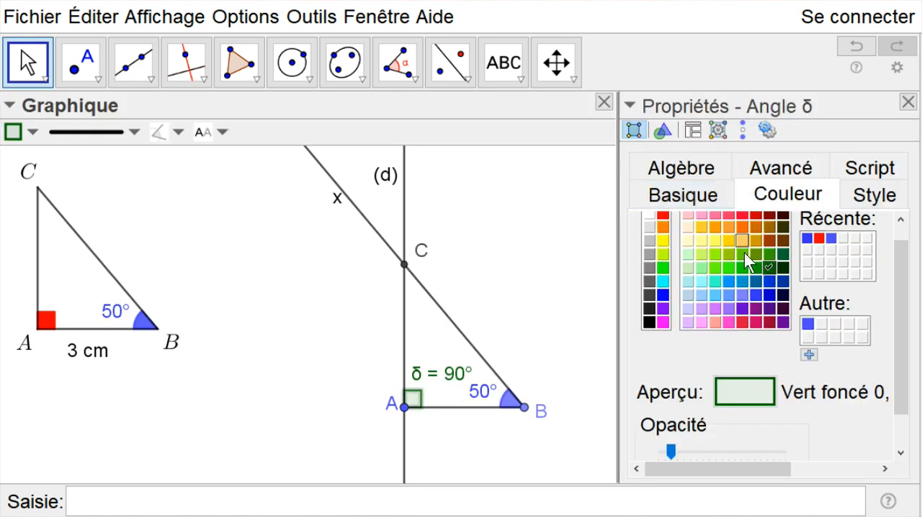
{"action": "left_click", "coordinate": [662, 227]}
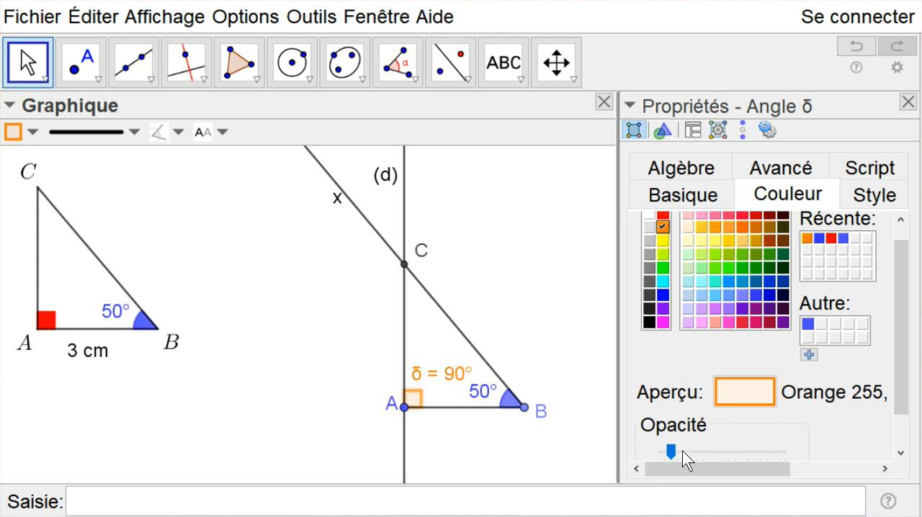
{"action": "left_click_drag", "start_coordinate": [670, 452], "coordinate": [816, 452]}
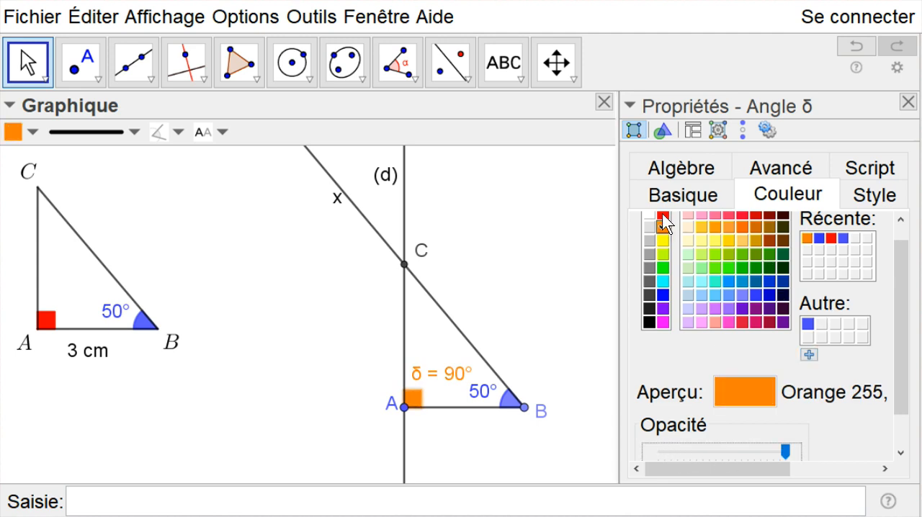
{"action": "left_click", "coordinate": [666, 215]}
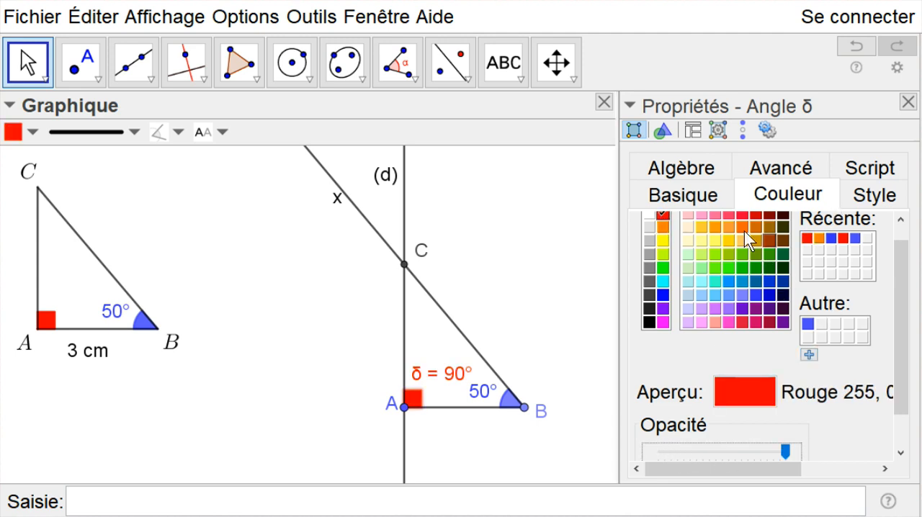
{"action": "left_click", "coordinate": [909, 105]}
Hide the label of the right angle at A and deselect the angle.
{"action": "right_click", "coordinate": [449, 341]}
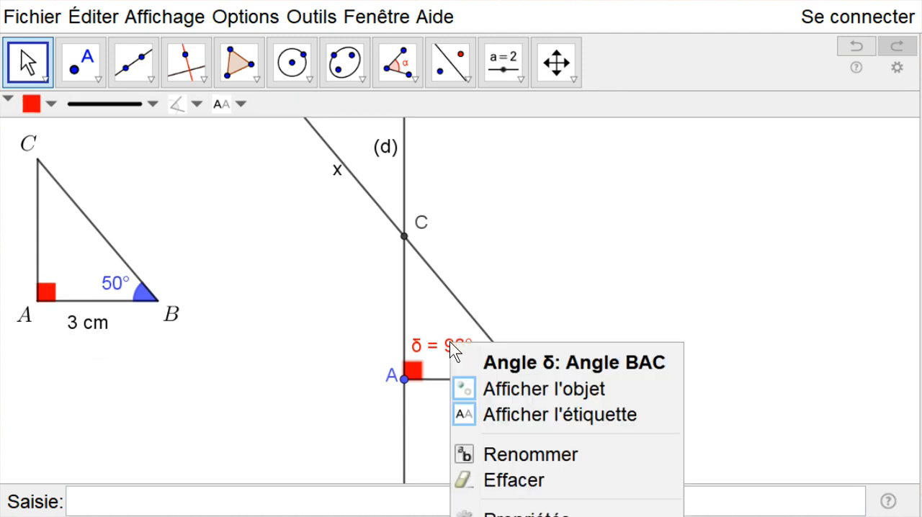
{"action": "left_click", "coordinate": [534, 413]}
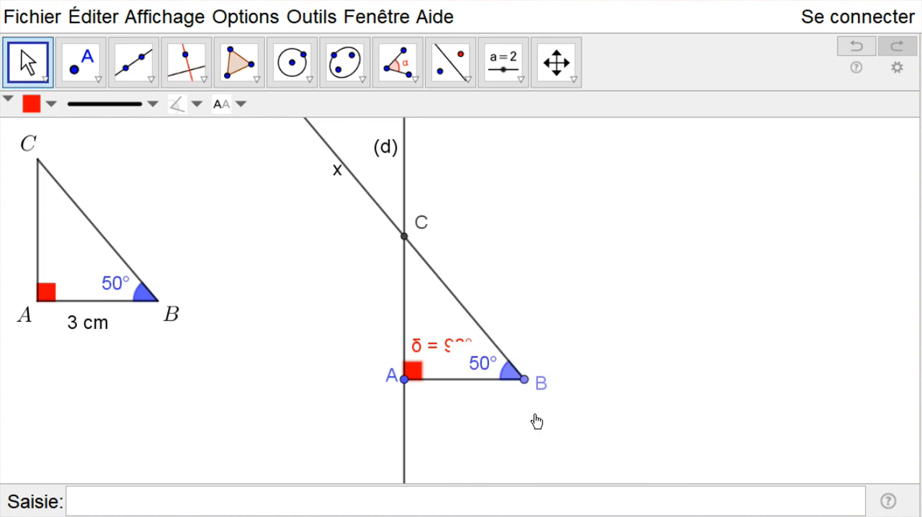
{"action": "left_click", "coordinate": [530, 281]}
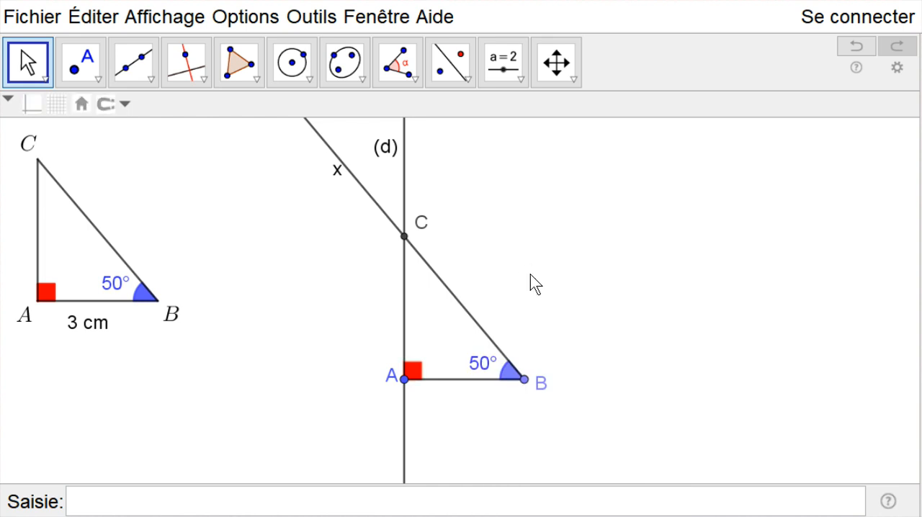